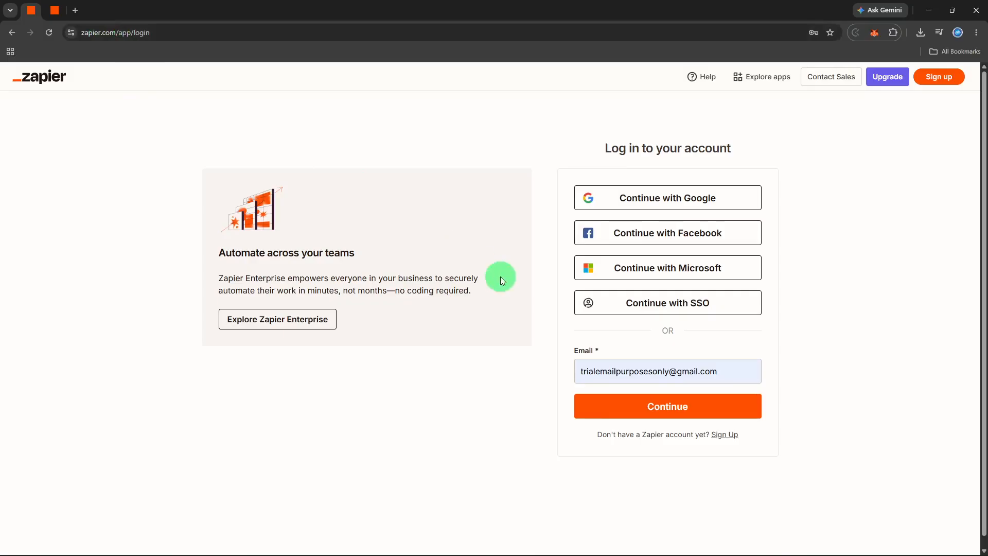
# - Log in with the prefilled e-mail address and review the list of existing app connections
pyautogui.click(635, 406)
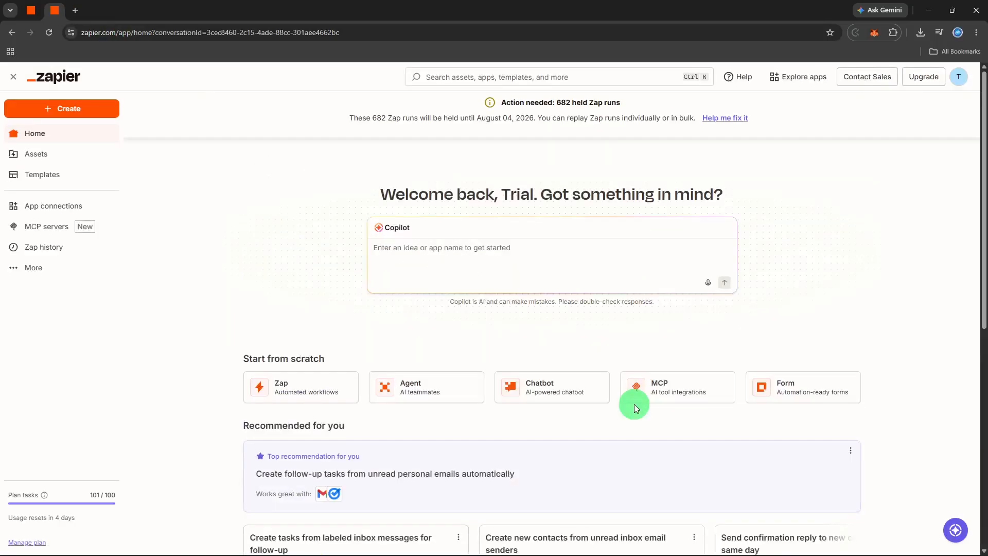
pyautogui.click(96, 202)
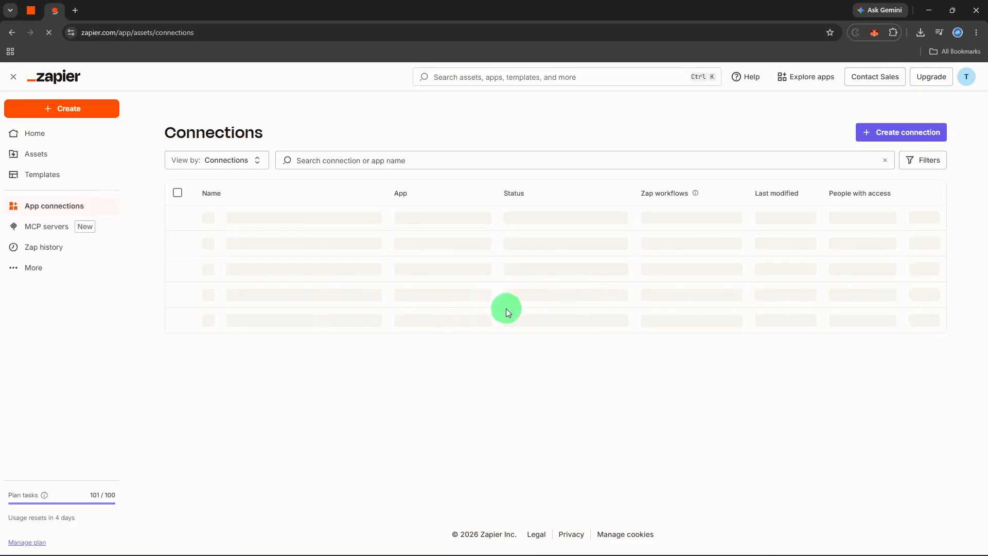
pyautogui.scroll(-3, 493, 328)
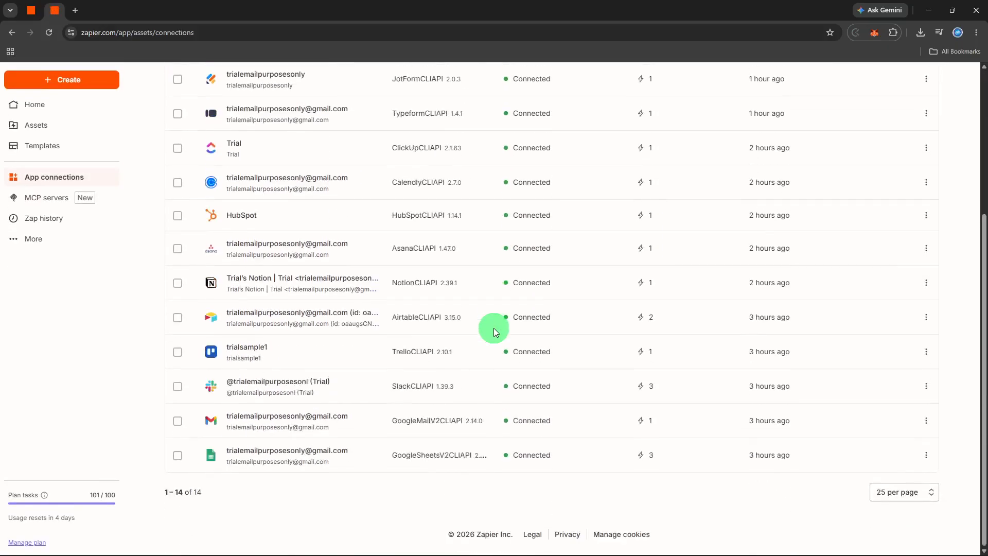
pyautogui.scroll(2, 492, 330)
pyautogui.scroll(1, 490, 326)
# - Create a new Zap workflow and choose Gmail as its trigger app
pyautogui.click(97, 81)
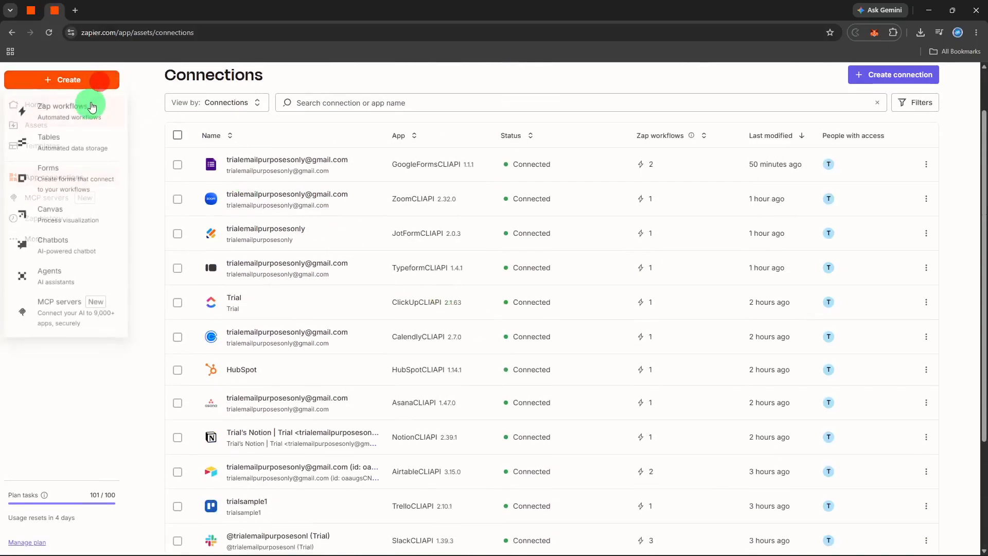
pyautogui.click(88, 109)
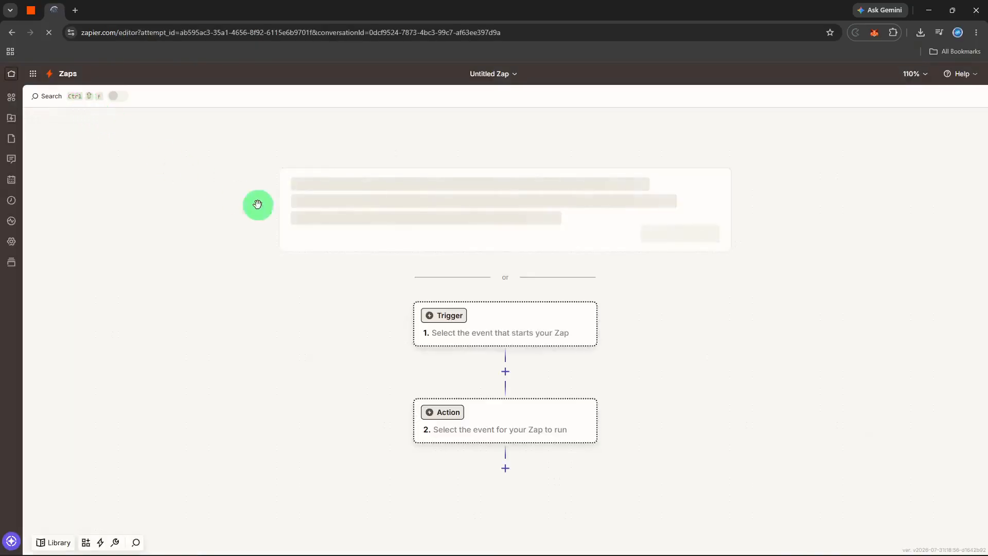
pyautogui.click(431, 322)
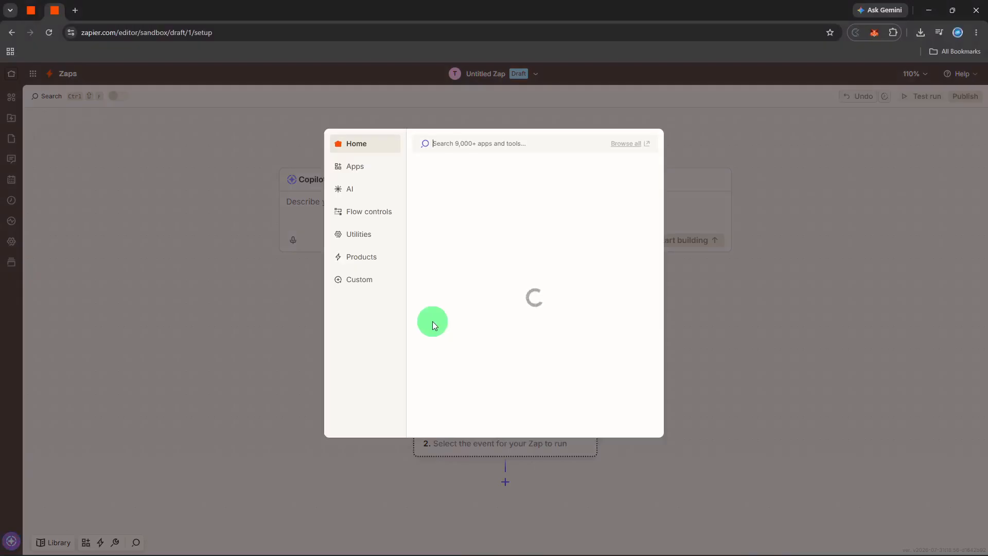
pyautogui.write('gai')
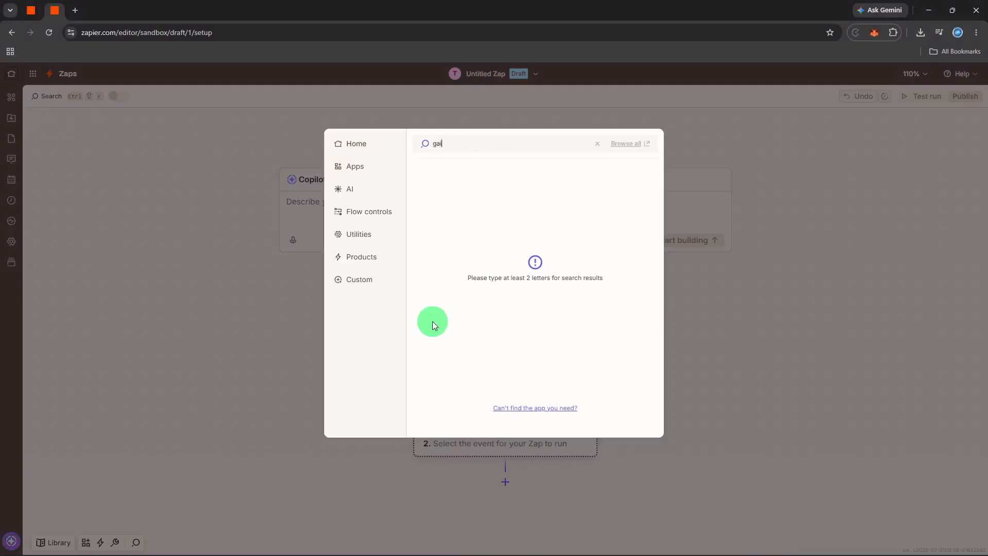
pyautogui.press('BackSpace')
pyautogui.press('BackSpace')
pyautogui.write('mail')
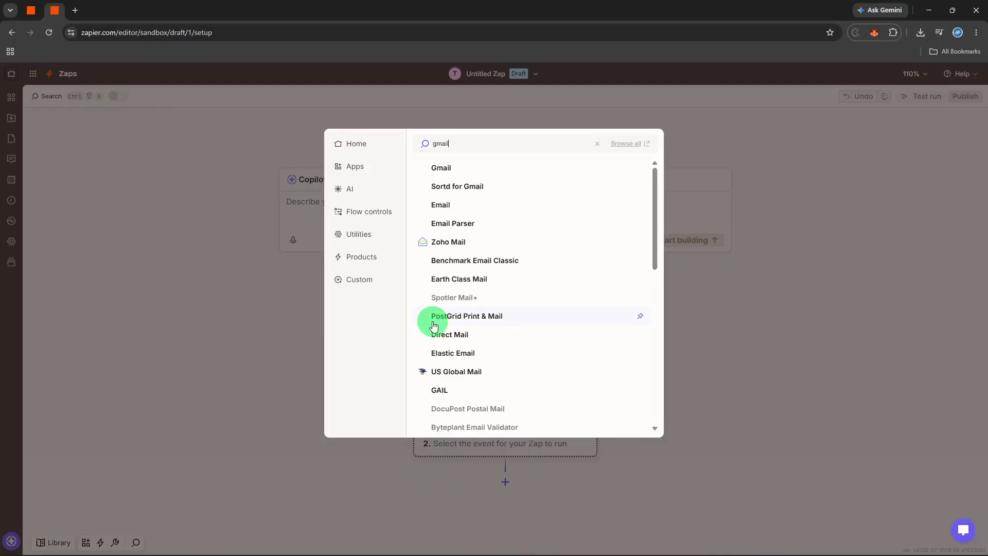
pyautogui.click(540, 170)
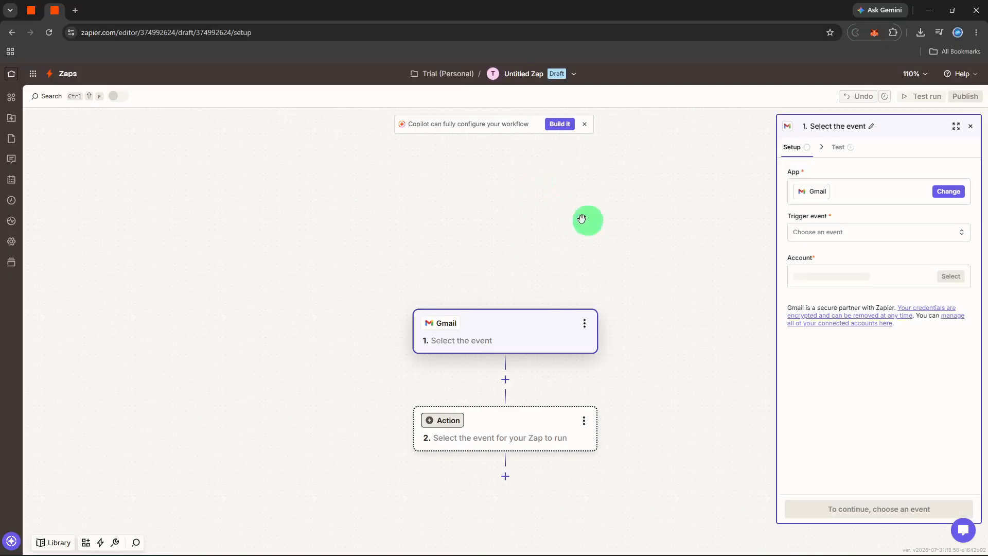
# - Set the Gmail trigger event to New Email Matching Search and proceed with the connected account
pyautogui.click(801, 237)
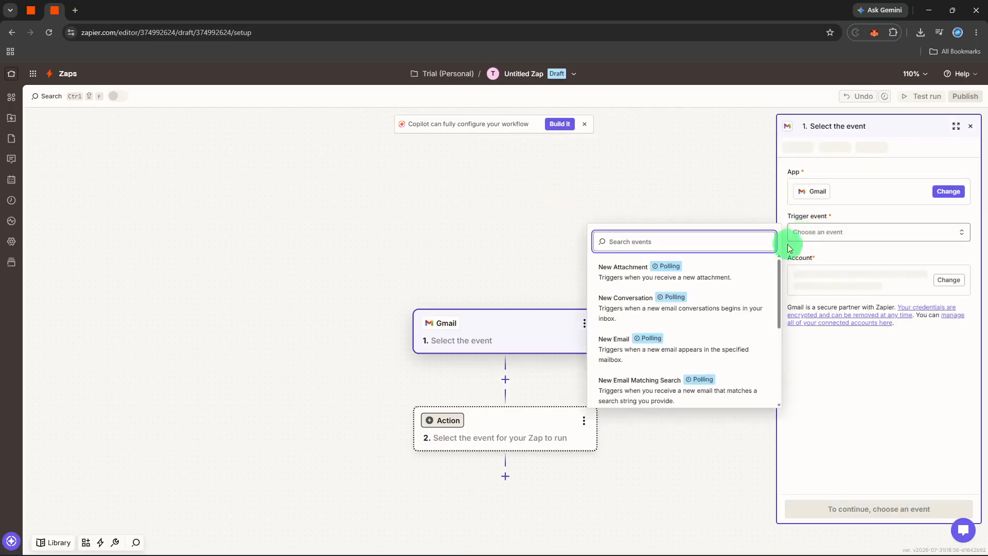
pyautogui.click(698, 389)
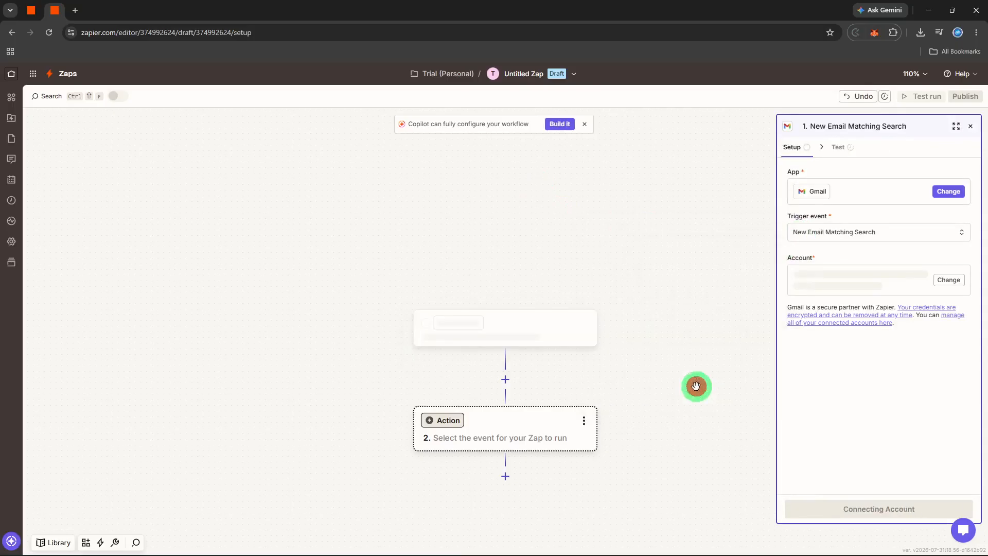
pyautogui.click(895, 238)
pyautogui.click(896, 238)
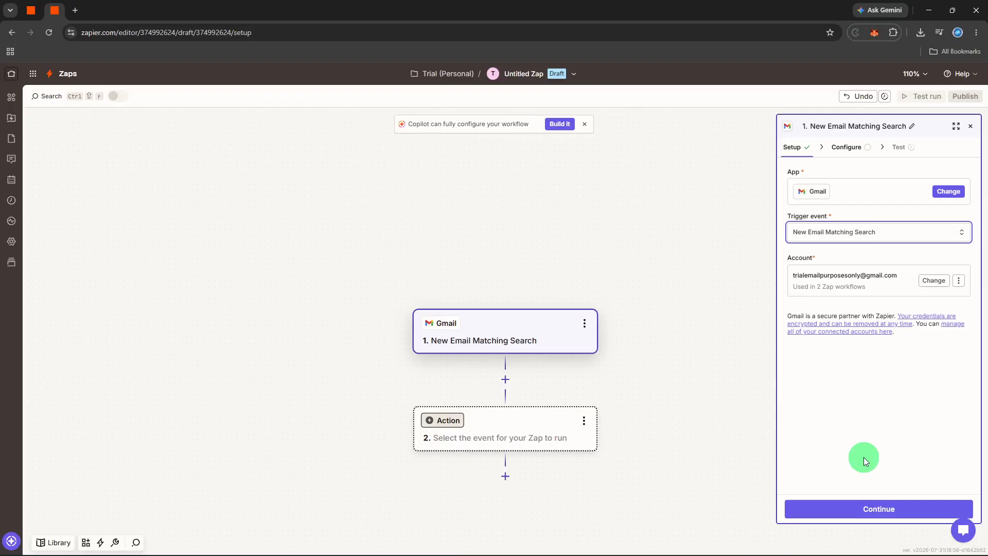
pyautogui.click(858, 510)
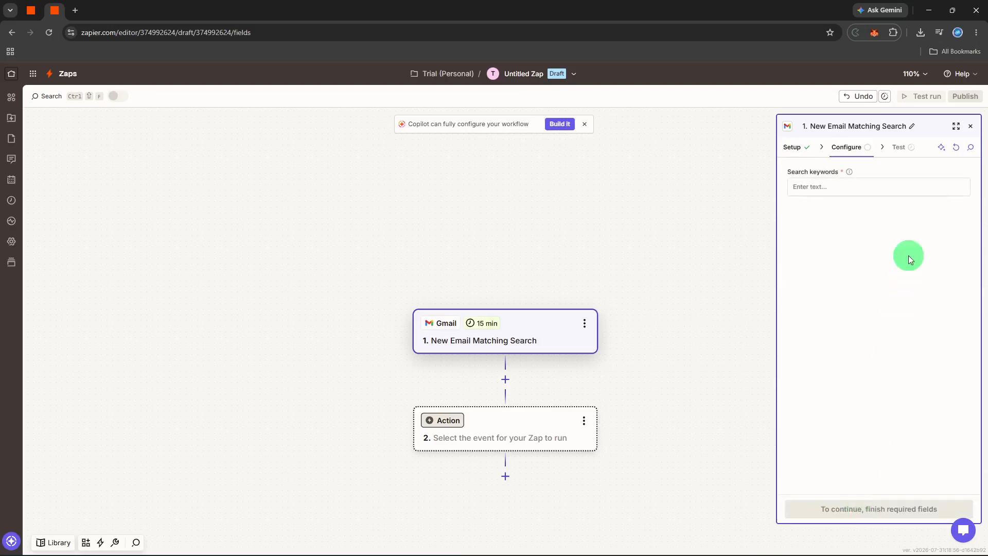
# - Set the trigger's search keywords to "to review" and test the trigger
pyautogui.click(903, 185)
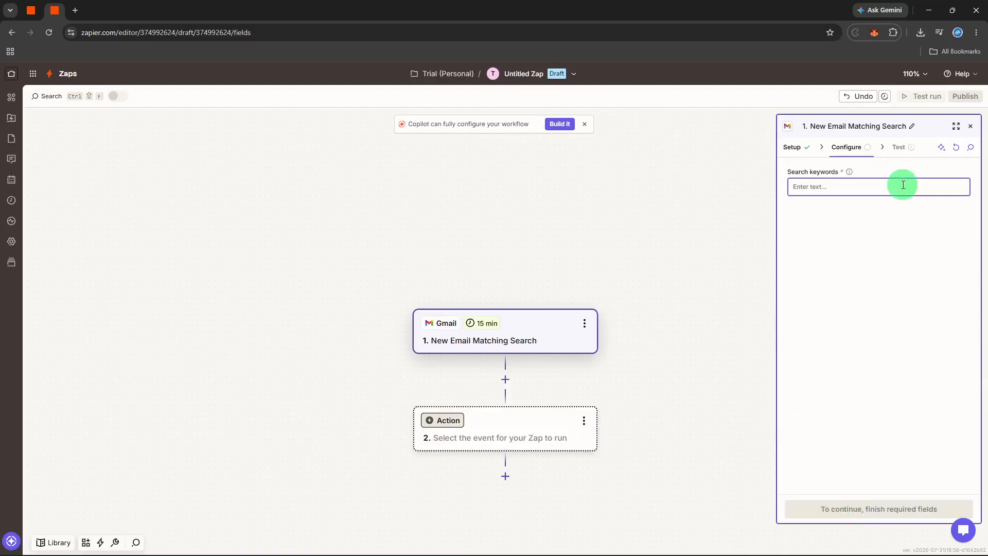
pyautogui.write('to review')
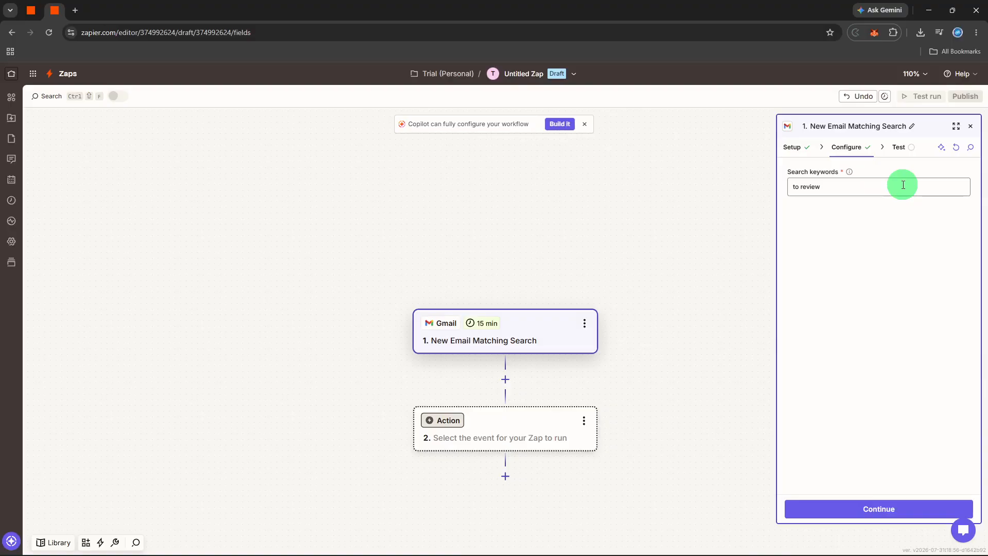
pyautogui.click(856, 508)
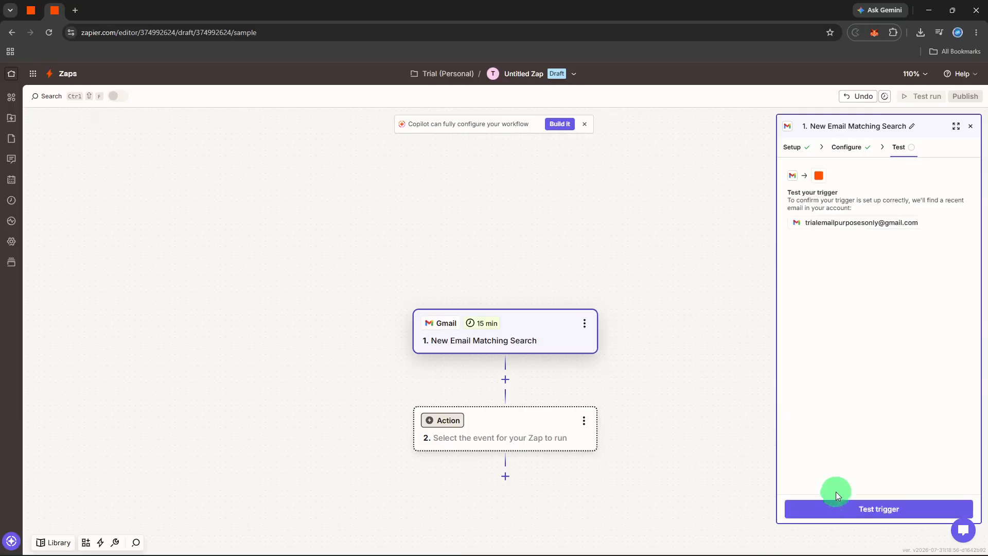
pyautogui.click(830, 506)
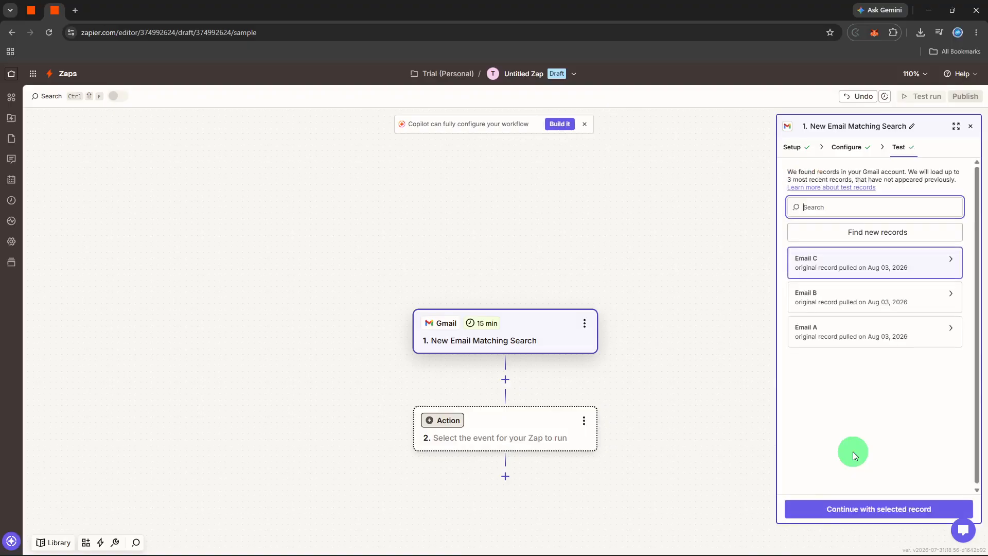
# - Choose Trello as the app for the Zap's action step
pyautogui.click(471, 437)
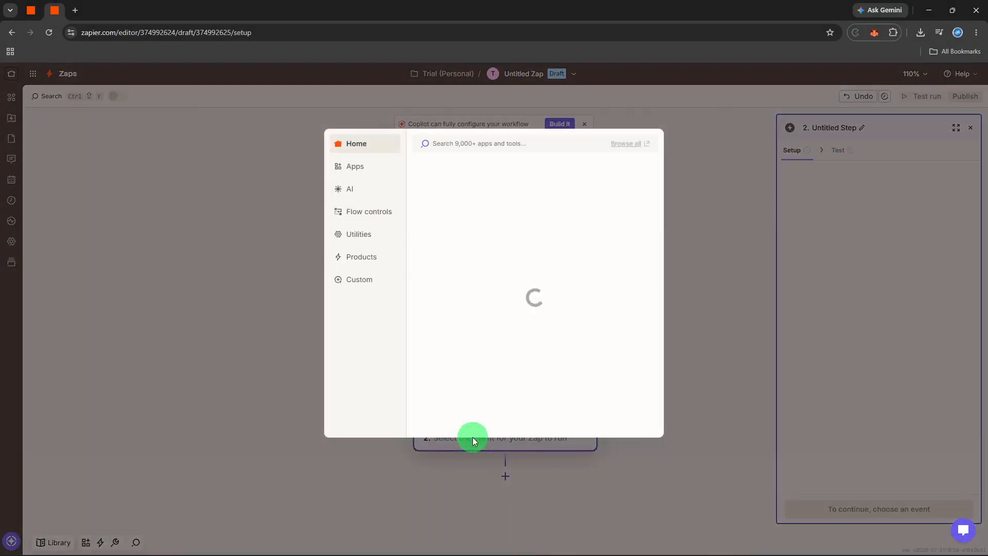
pyautogui.write('trell')
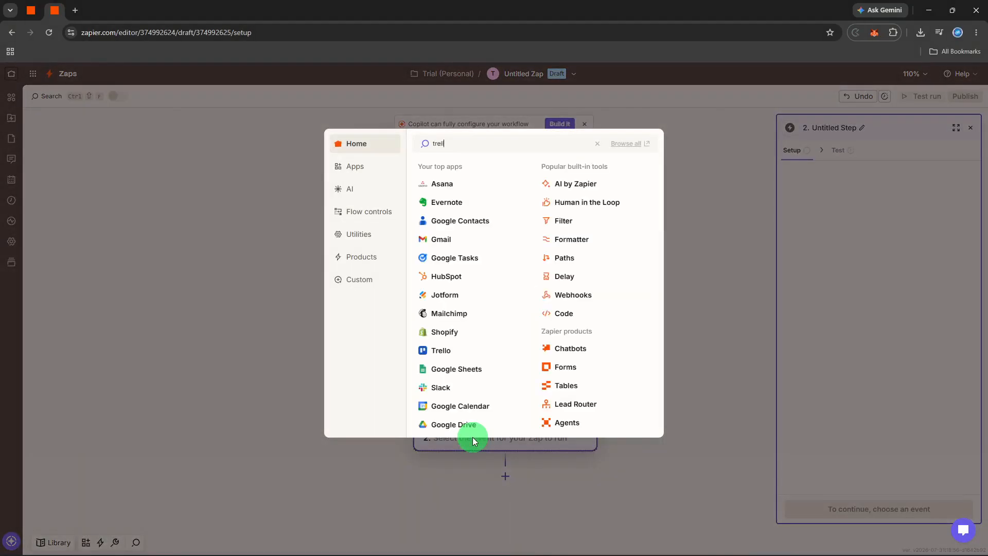
pyautogui.write('o')
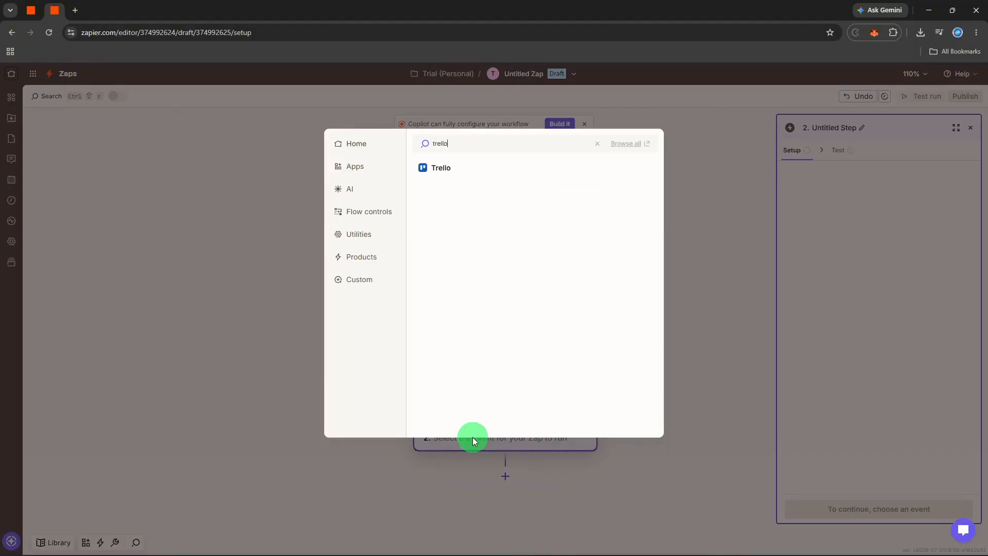
pyautogui.click(523, 163)
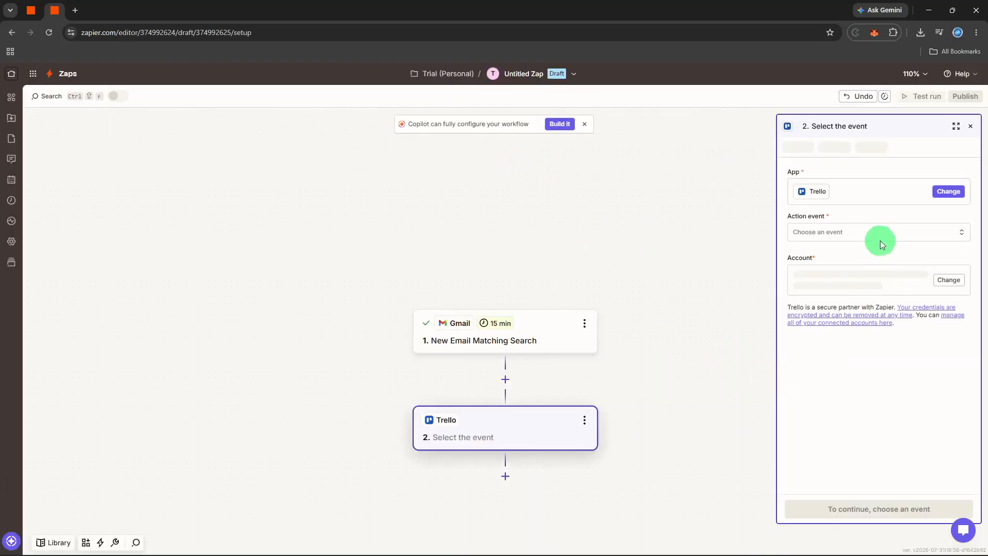
# - Set the Trello action event to Create Card and proceed to its configuration
pyautogui.click(880, 241)
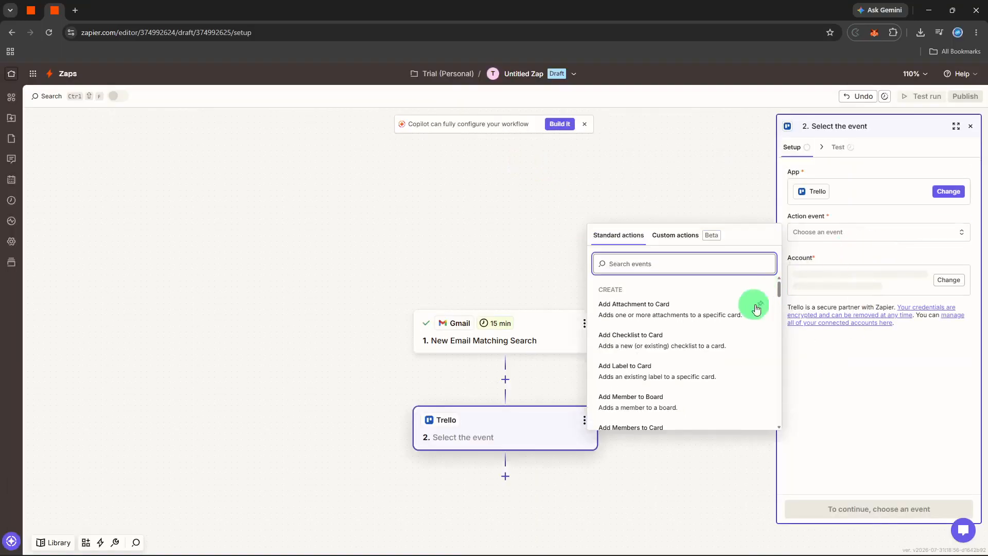
pyautogui.scroll(-5, 709, 349)
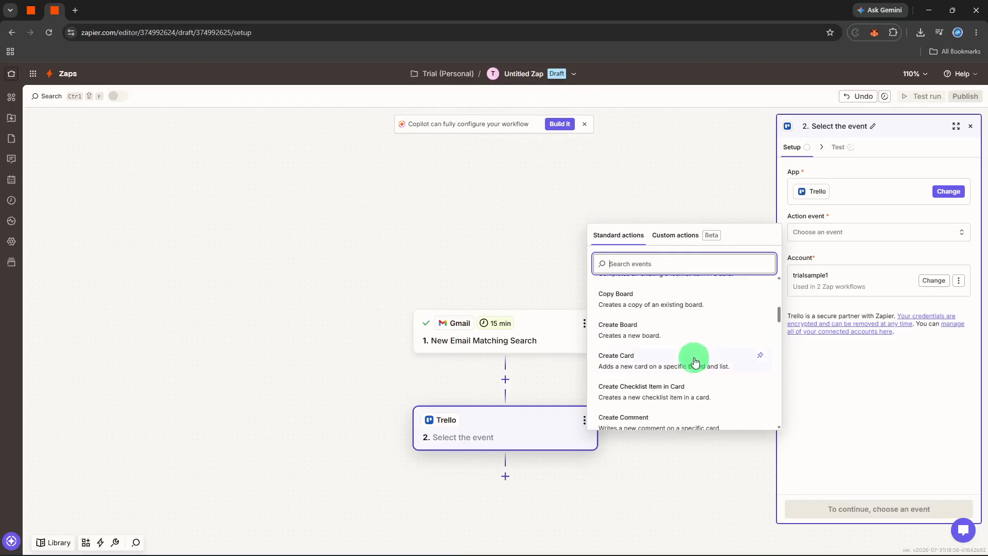
pyautogui.click(693, 356)
pyautogui.click(905, 508)
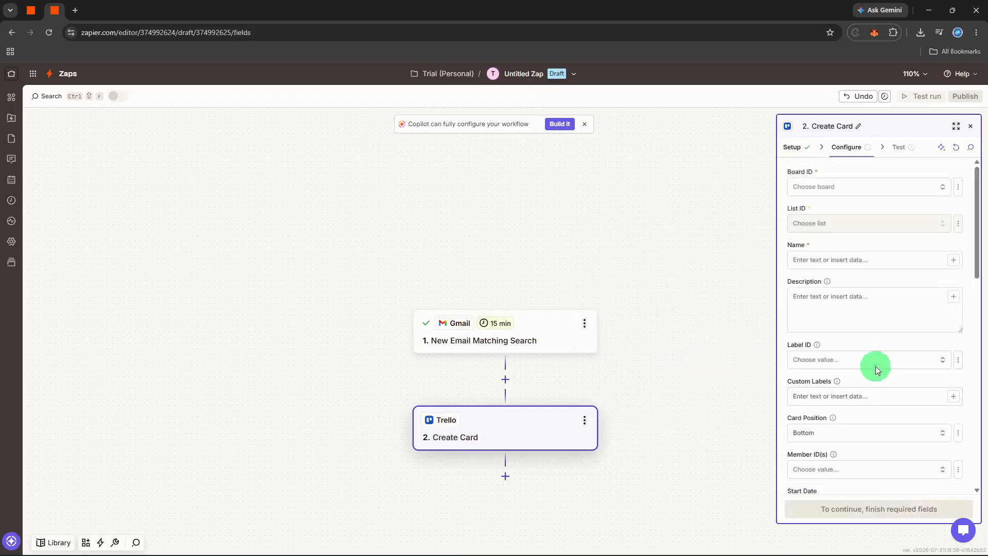
# - Send new cards to the To Do list of the Marketing Planner board
pyautogui.click(865, 193)
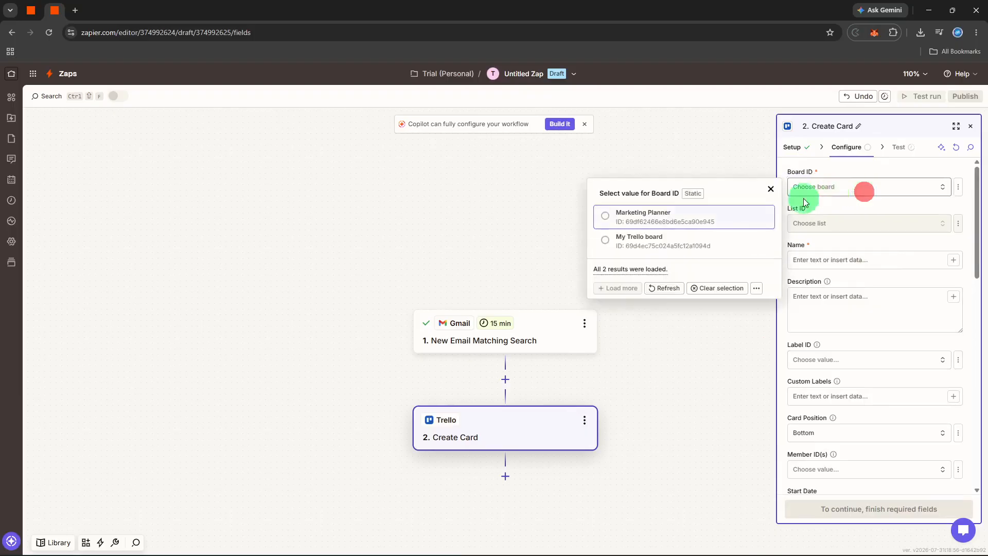
pyautogui.click(727, 223)
pyautogui.click(831, 229)
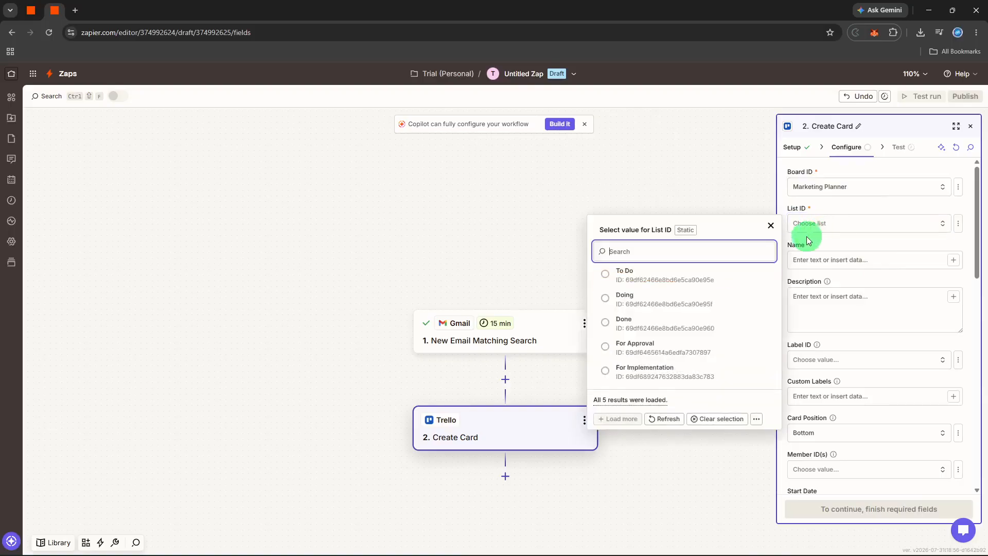
pyautogui.click(728, 281)
# - Name the Trello card "To Do", leave the optional fields empty and proceed to the test stage
pyautogui.click(871, 263)
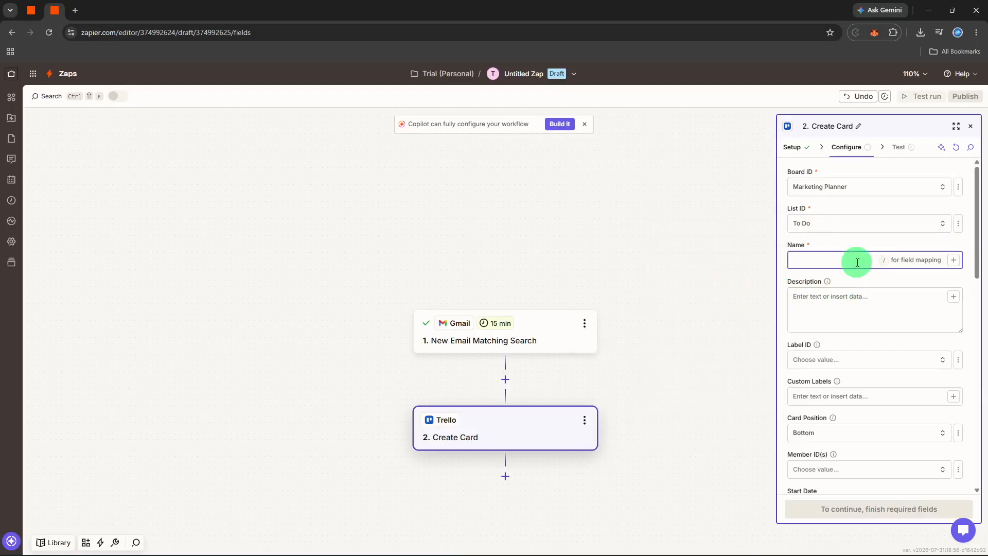
pyautogui.write('To DO')
pyautogui.press('BackSpace')
pyautogui.write('p')
pyautogui.press('BackSpace')
pyautogui.write('o')
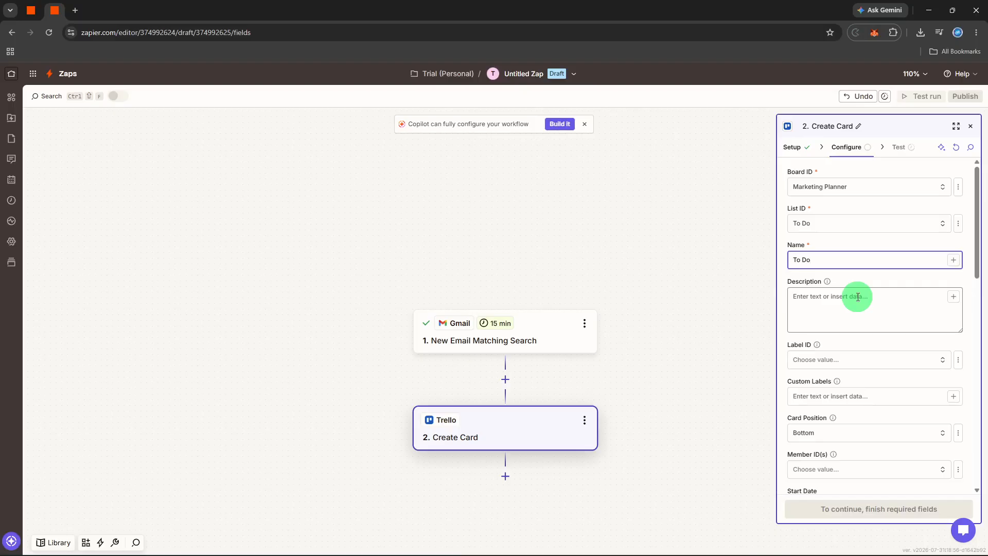
pyautogui.click(858, 297)
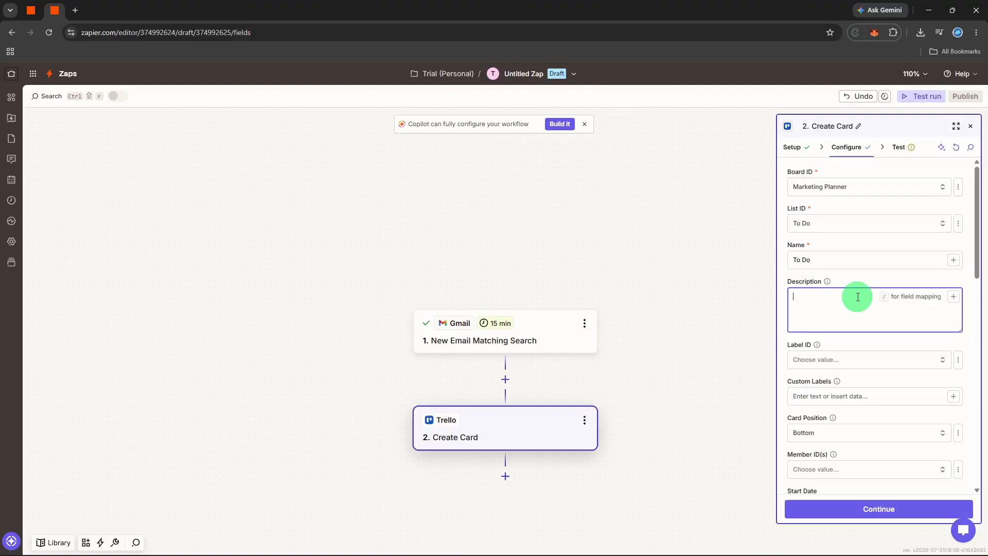
pyautogui.scroll(-4, 855, 299)
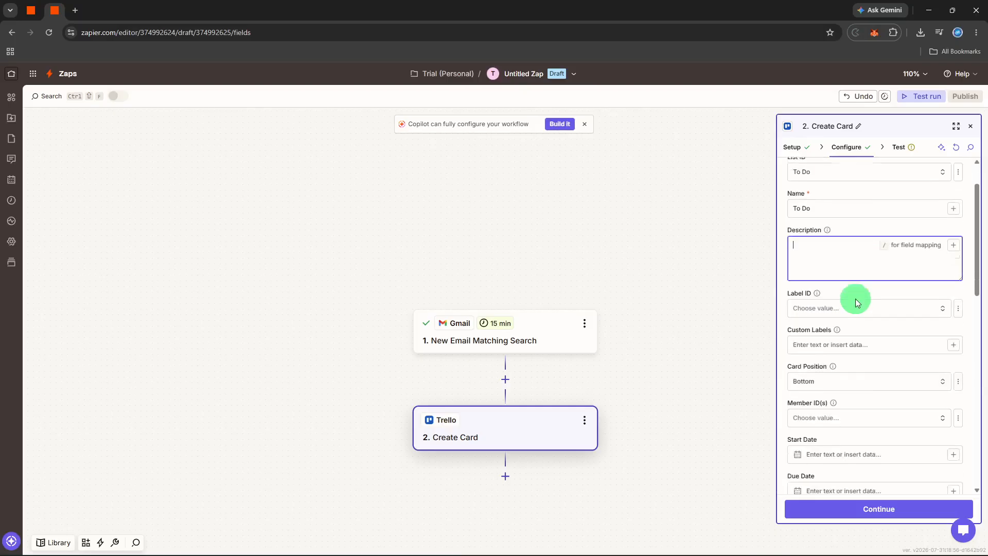
pyautogui.click(847, 520)
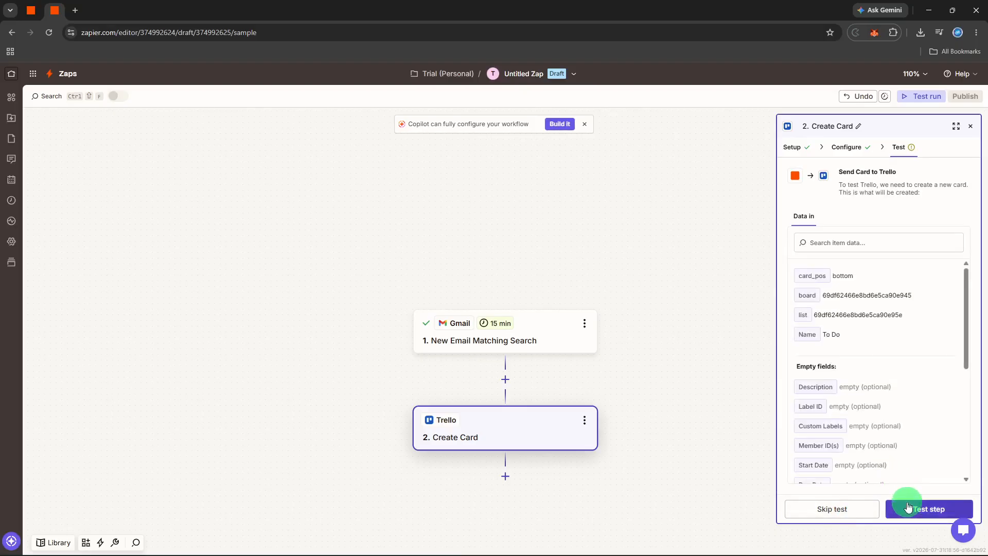
# - Review the card data, run the Create Card test and close the step's settings
pyautogui.scroll(-3, 918, 462)
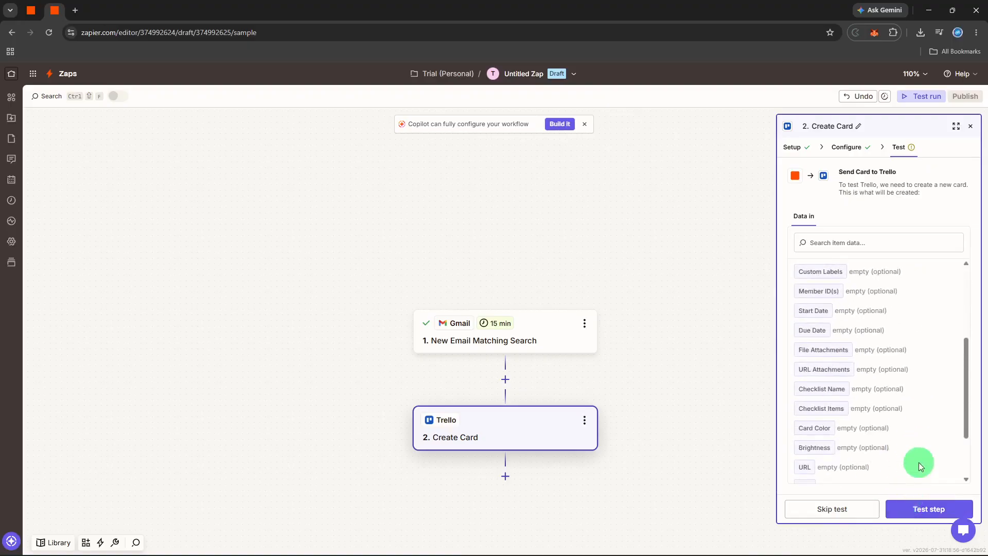
pyautogui.scroll(3, 919, 464)
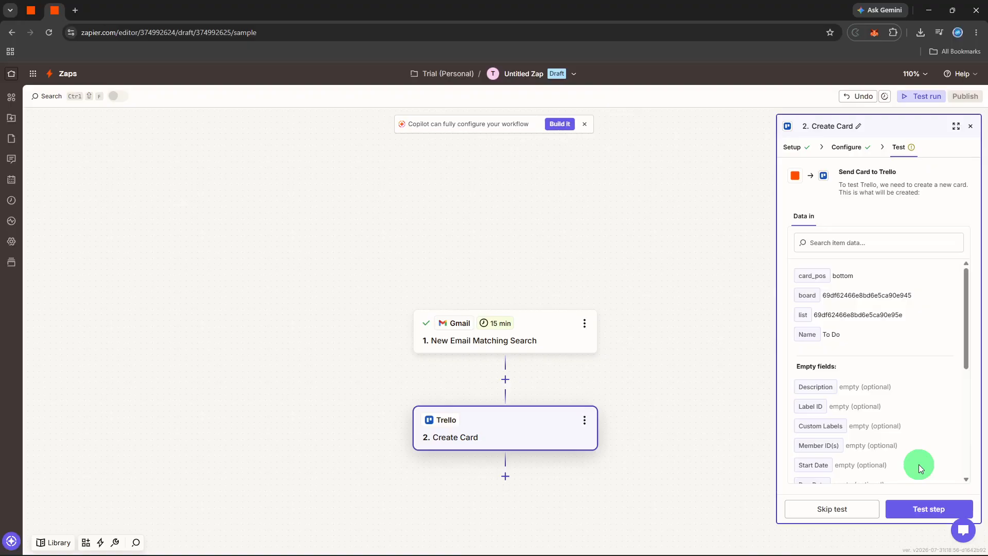
pyautogui.click(921, 507)
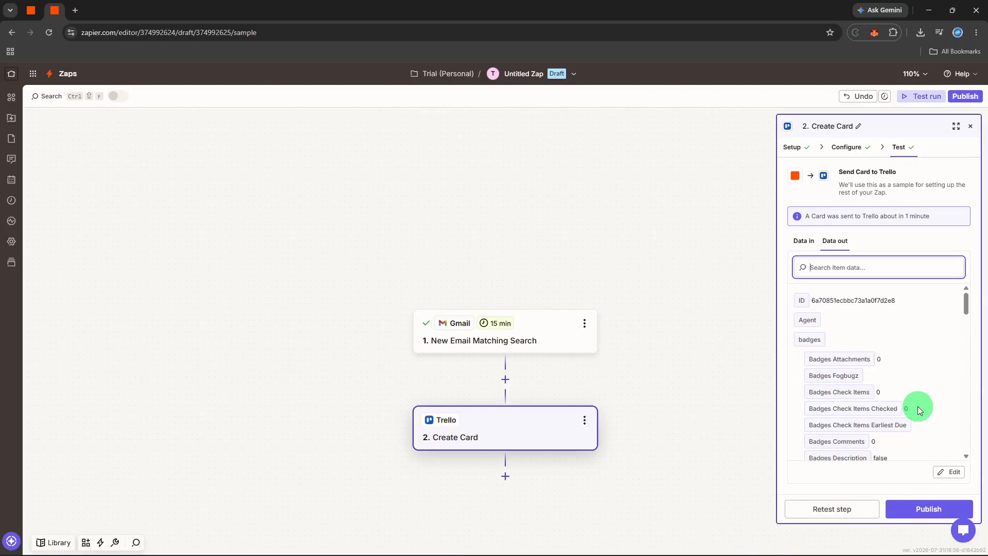
pyautogui.click(969, 128)
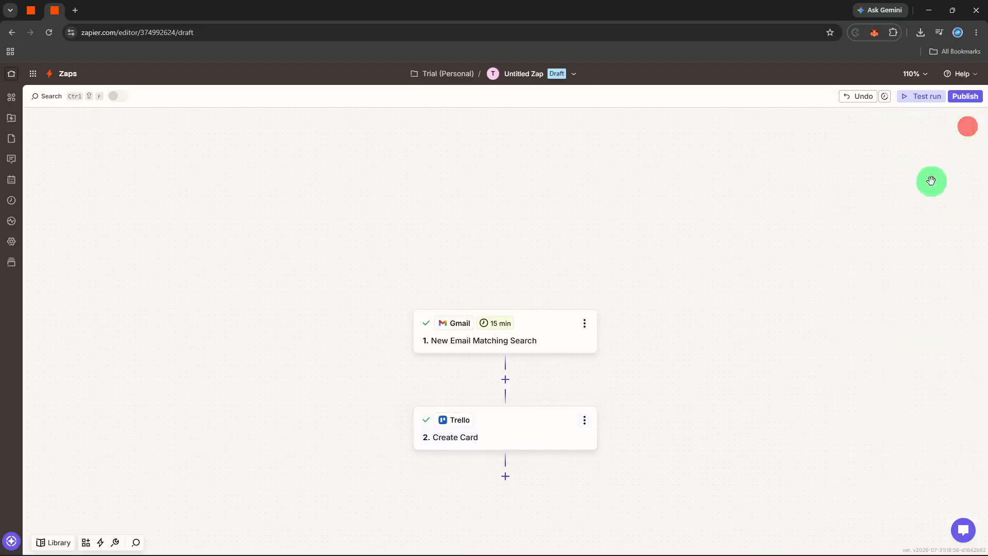